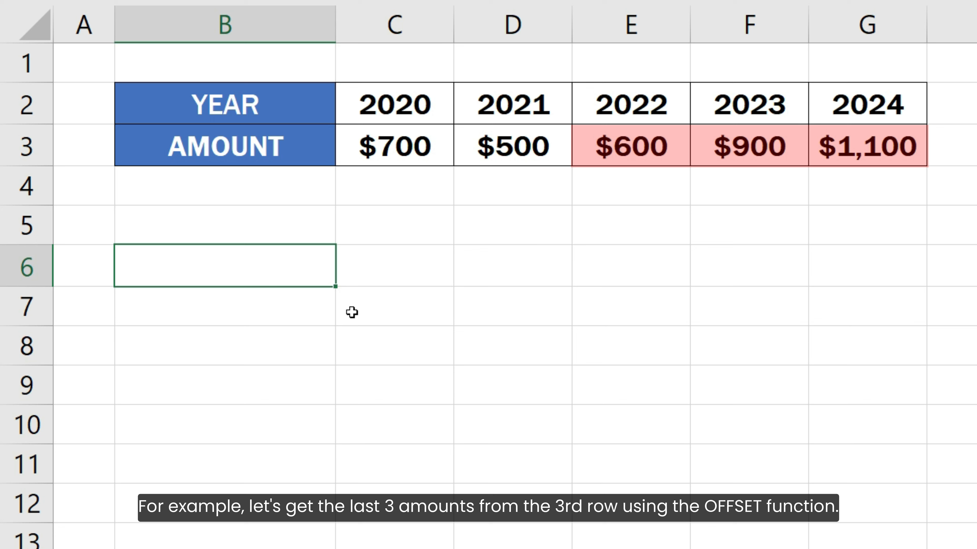
Build =OFFSET(A3, 0, 4, 1, 3) in cell B6 and evaluate the function in place as an array.
key("F2")
type("=OF")
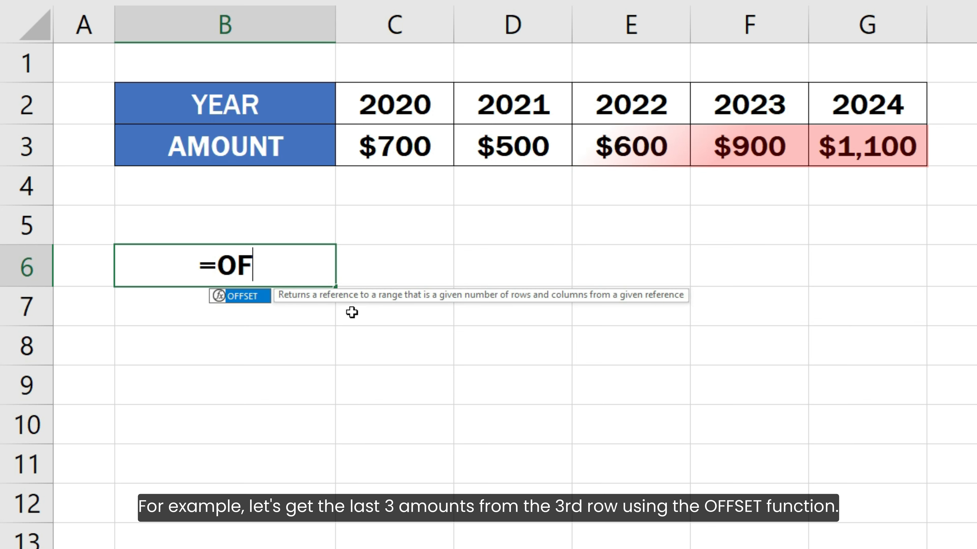
type("FSET(")
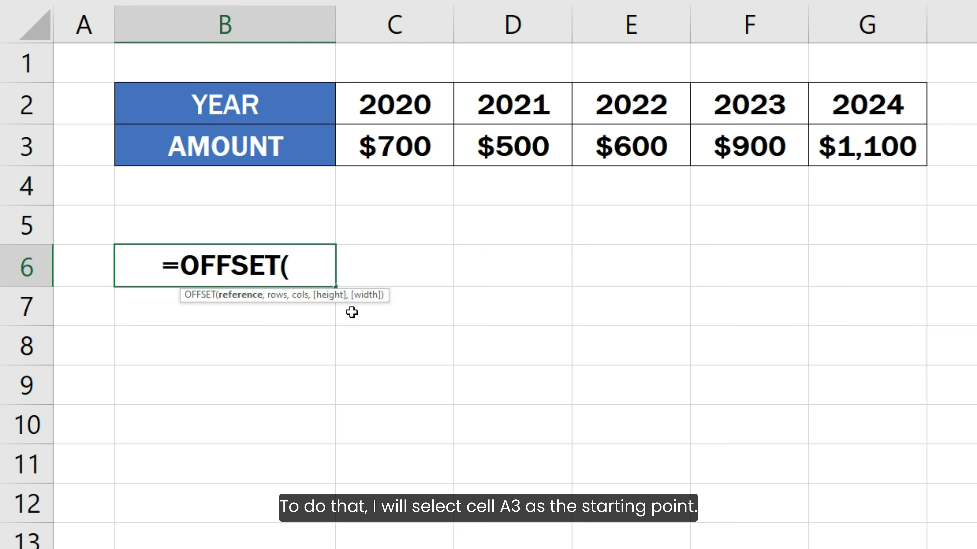
left_click(83, 148)
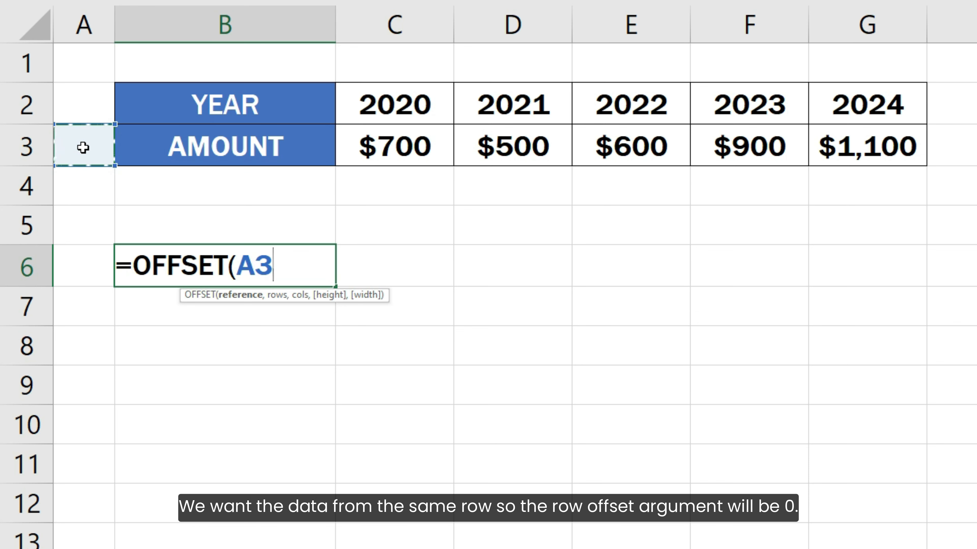
type(", 0")
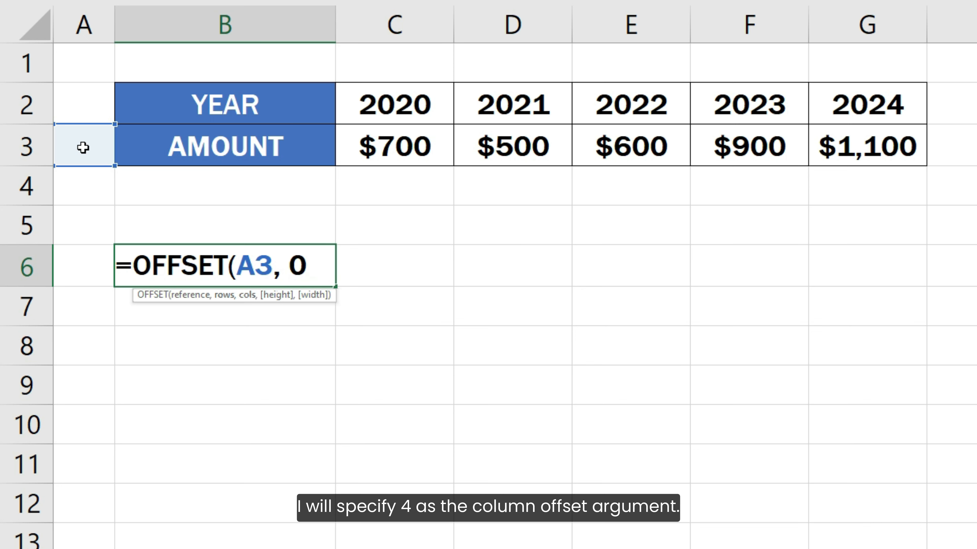
type(", 4")
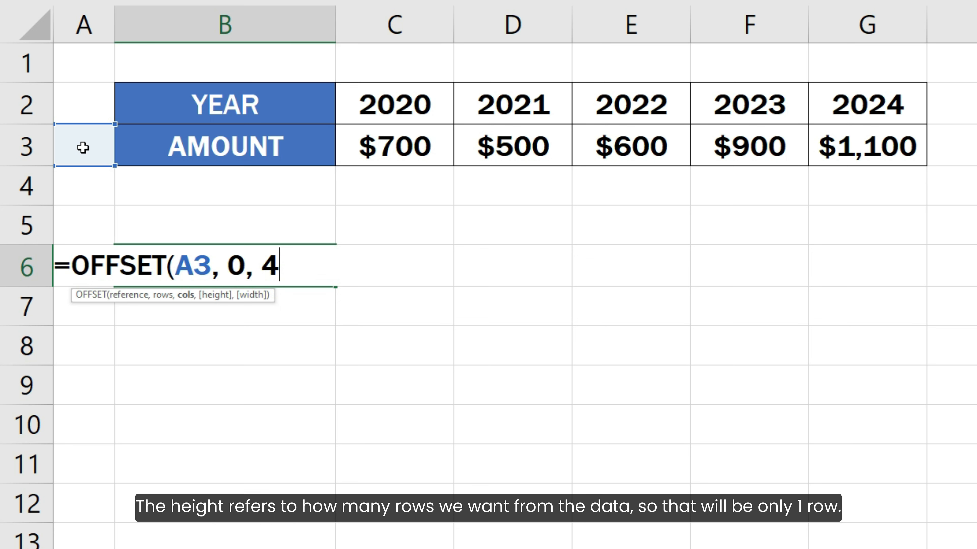
type(", 1")
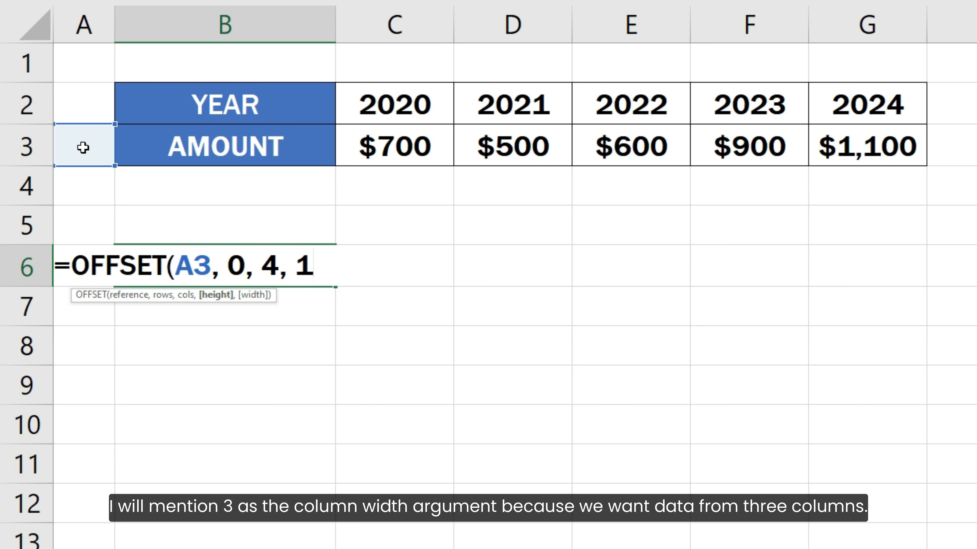
type(", ")
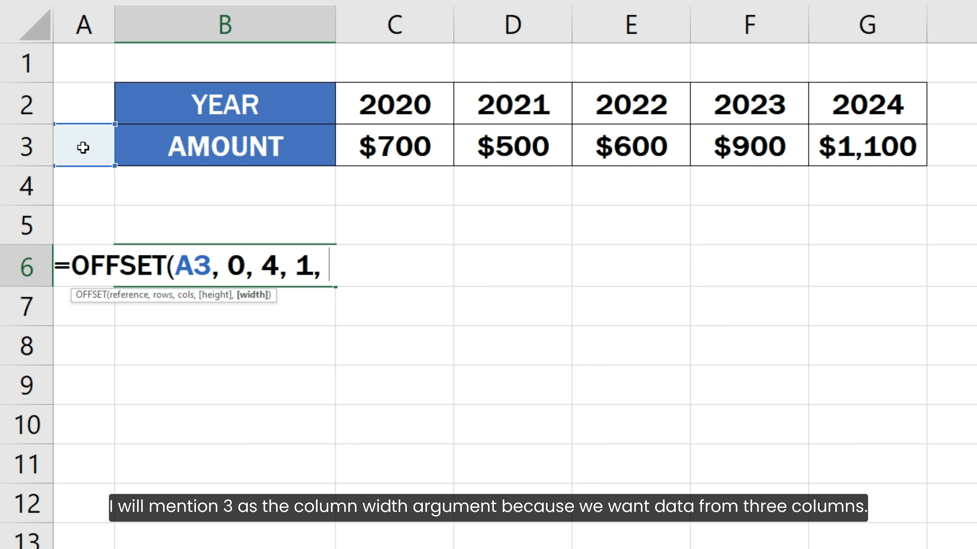
type("3)")
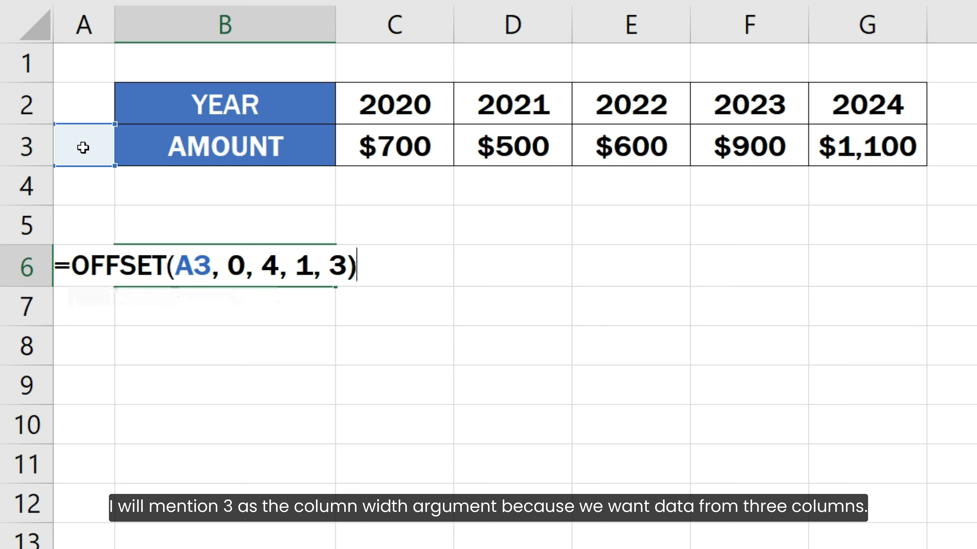
left_click(75, 264, "shift")
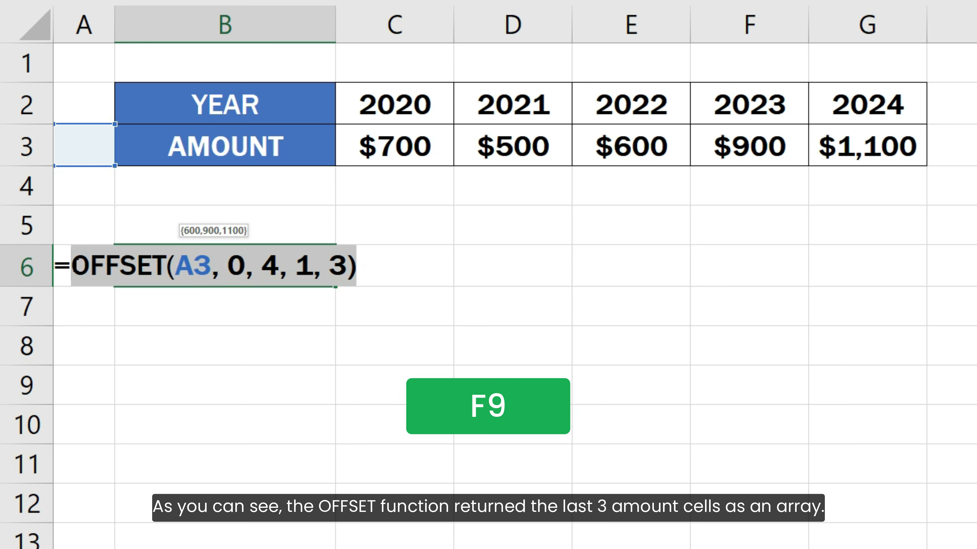
key("F9")
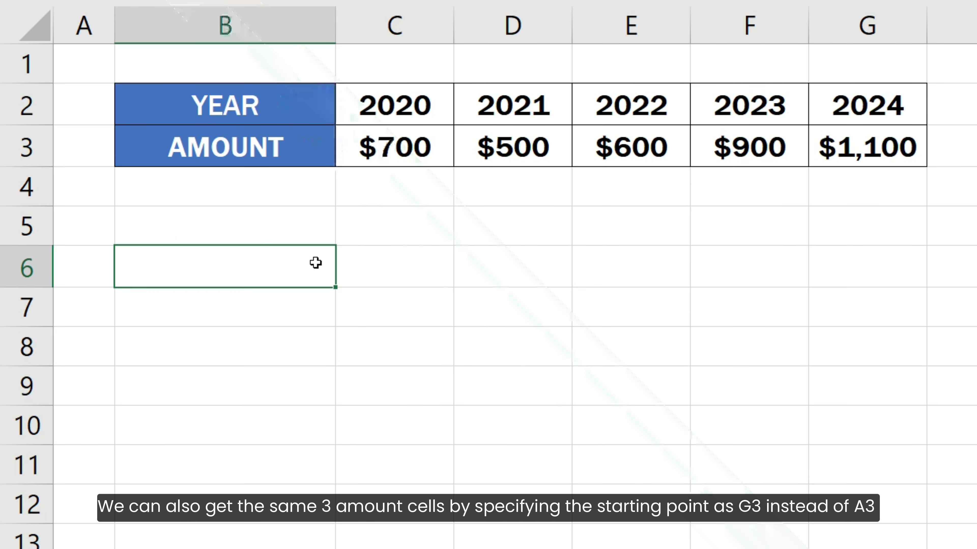
Build =OFFSET(G3, 0, -2, 1, 3) in cell B6 and evaluate the function in place as an array.
type("=OFFSET(")
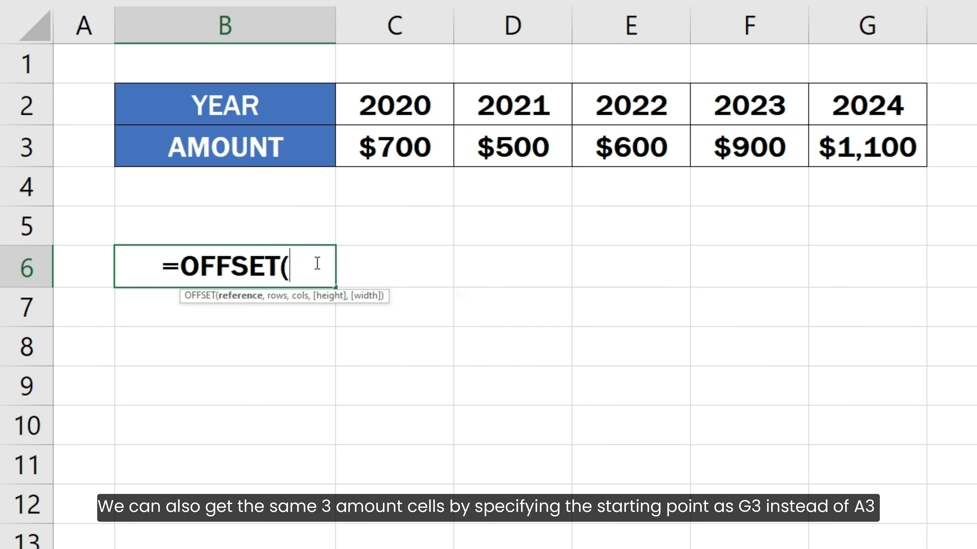
left_click(860, 160)
type(", 0, -2")
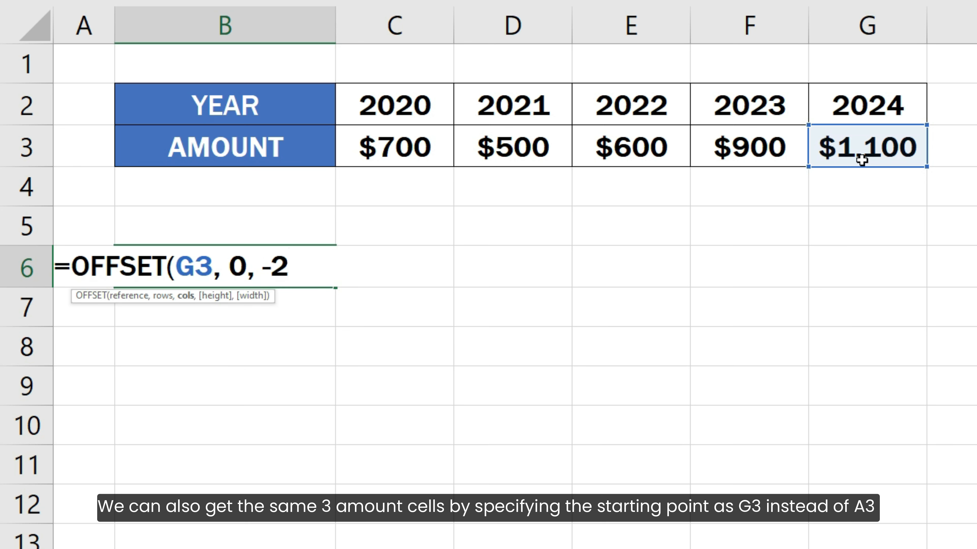
type(", 1, 3)")
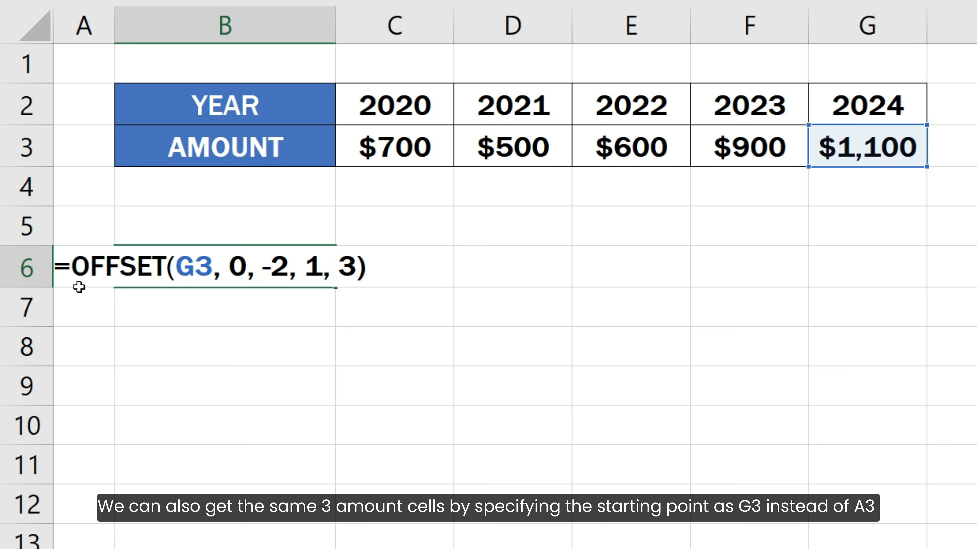
left_click(73, 271, "shift")
key("F9")
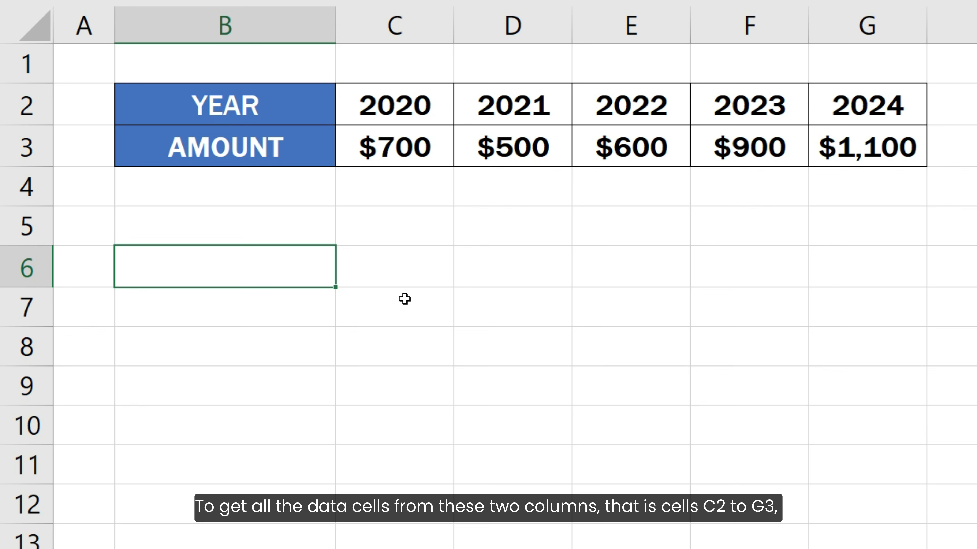
Build =OFFSET(C2, 0, 0, 2, 5) in cell B6 and evaluate the function in place as an array.
type("=OFFSET(")
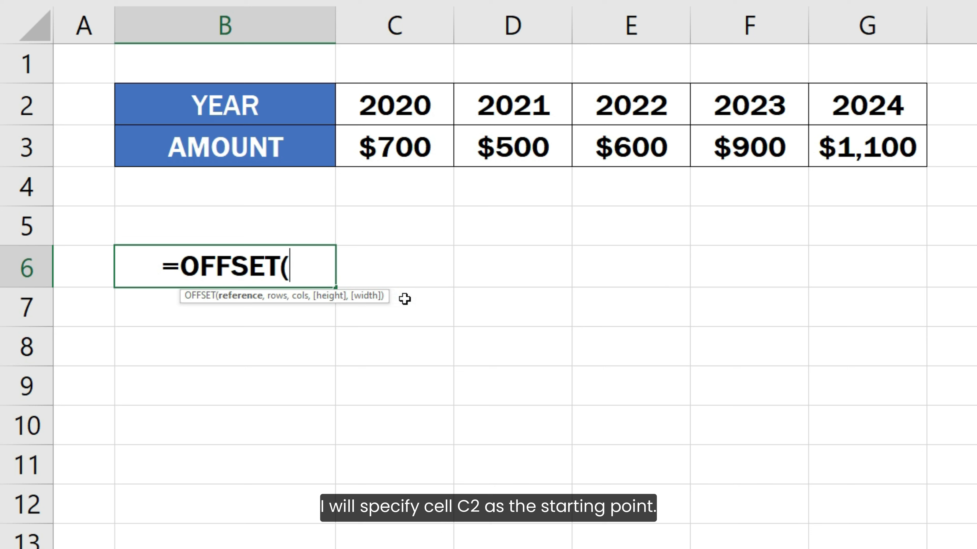
left_click(381, 91)
type(", ")
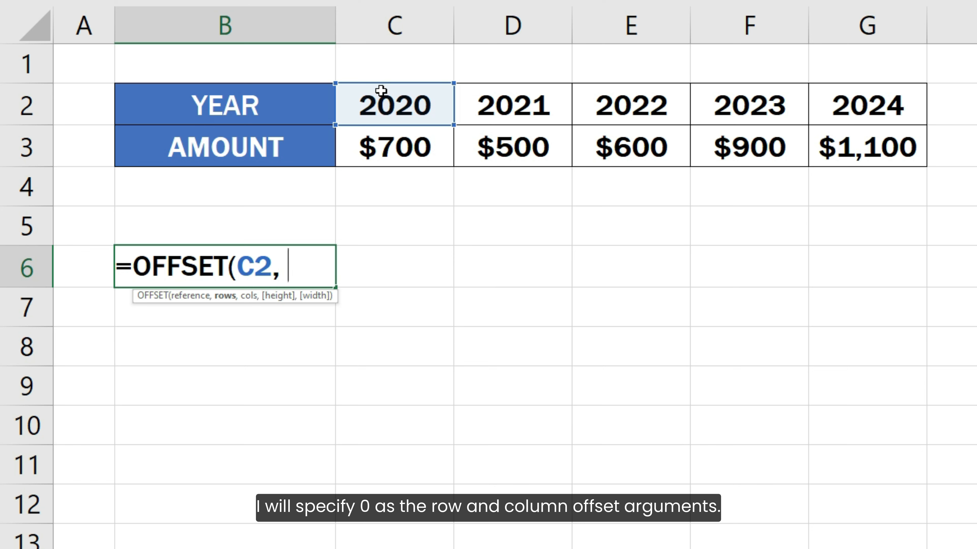
type("0, 0")
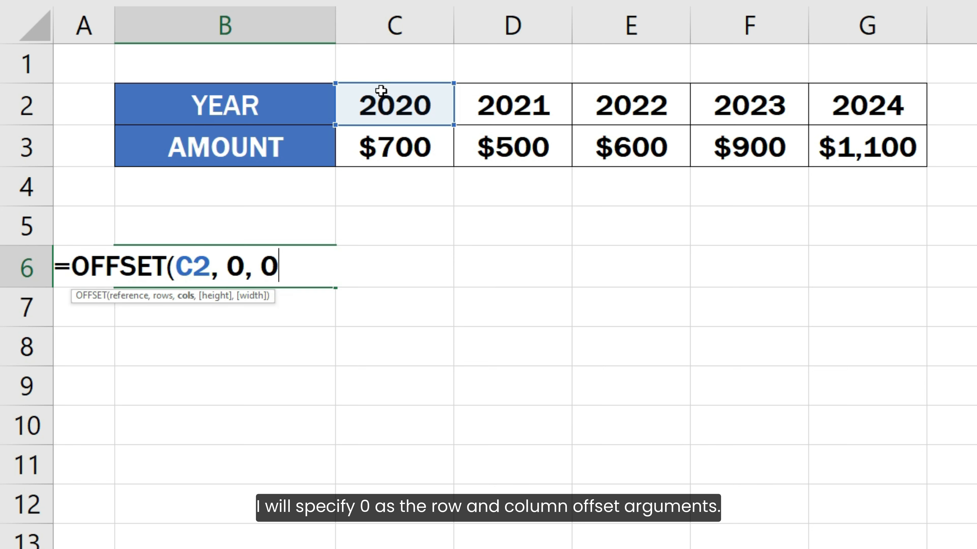
type(",")
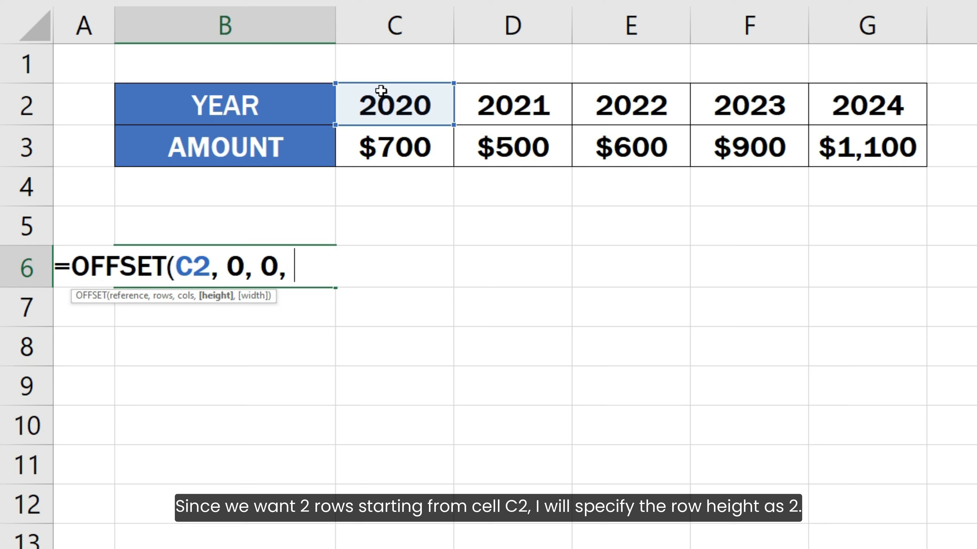
type("2,")
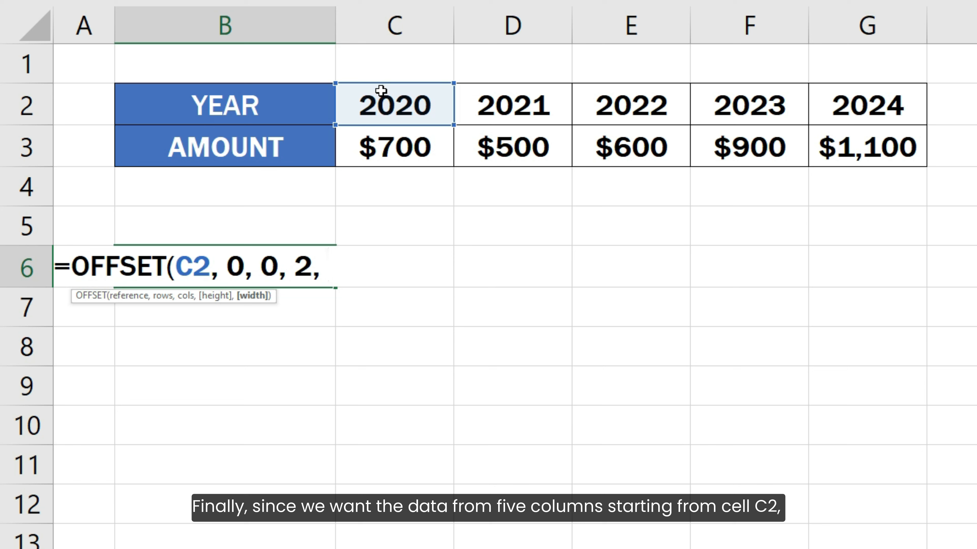
type("5")
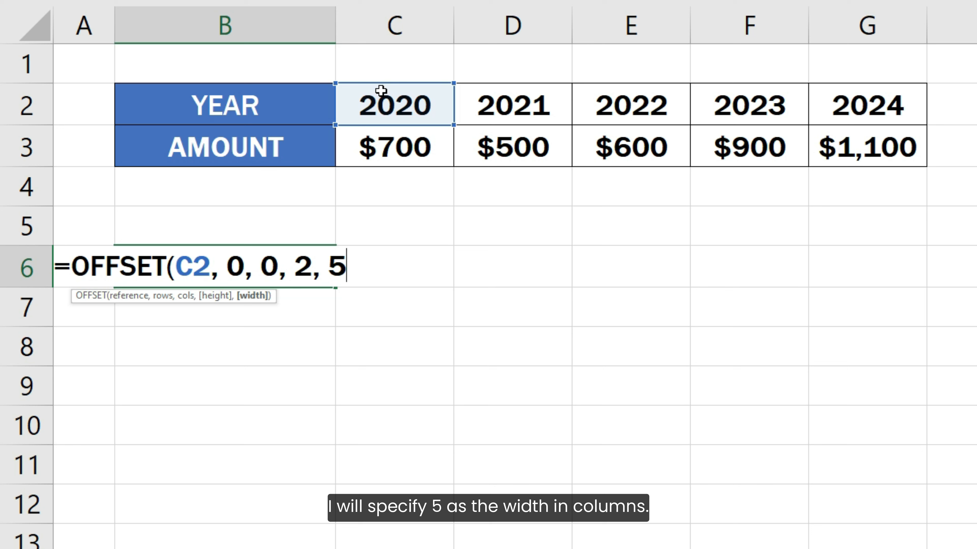
type(")")
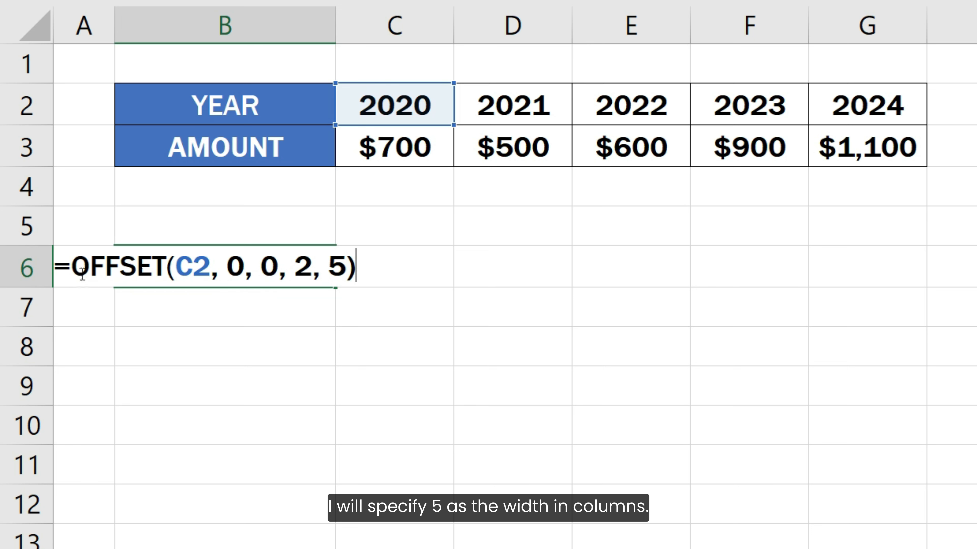
left_click(73, 269, "shift")
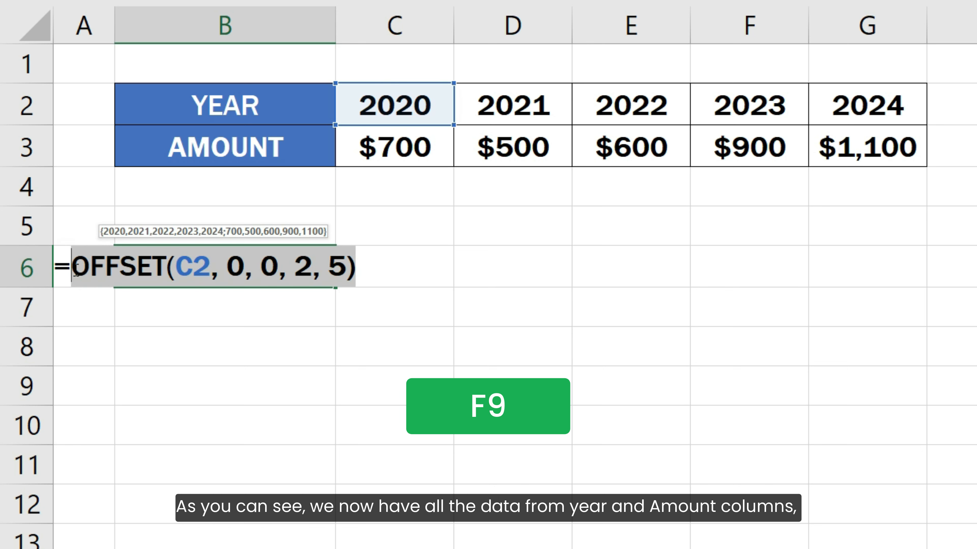
key("F9")
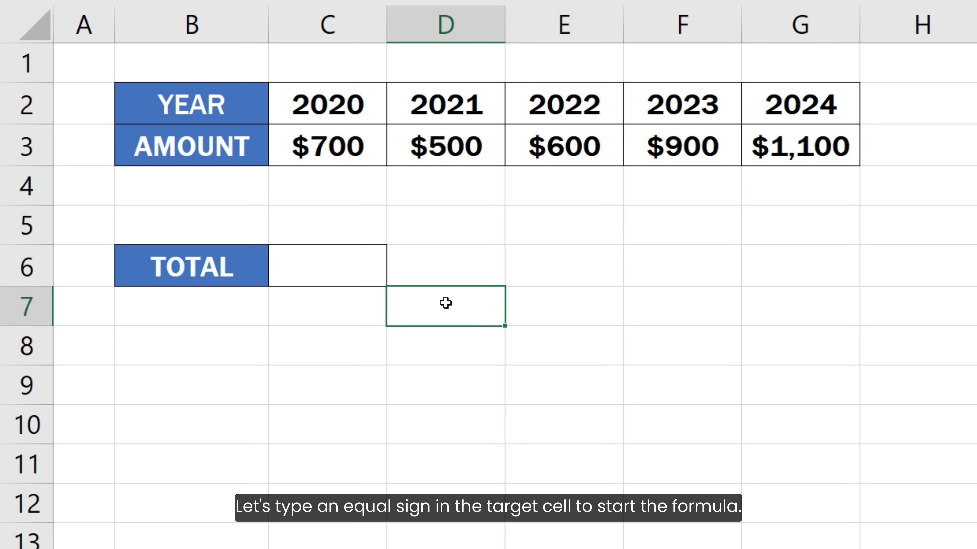
Write =OFFSET(E3, 0, 0, 1, 3) in cell C6 beside TOTAL to reference the last three amounts.
left_click(366, 271)
type("=")
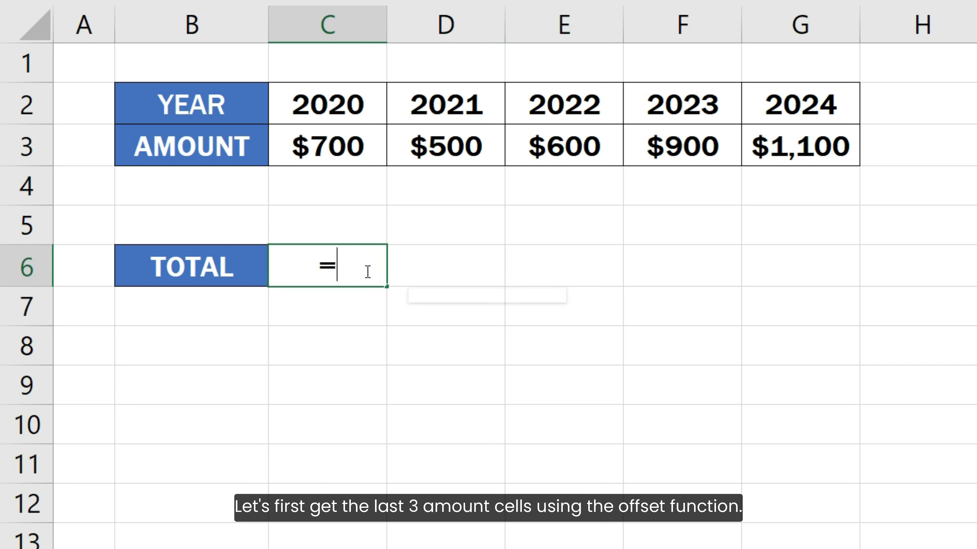
type("OFFSET(")
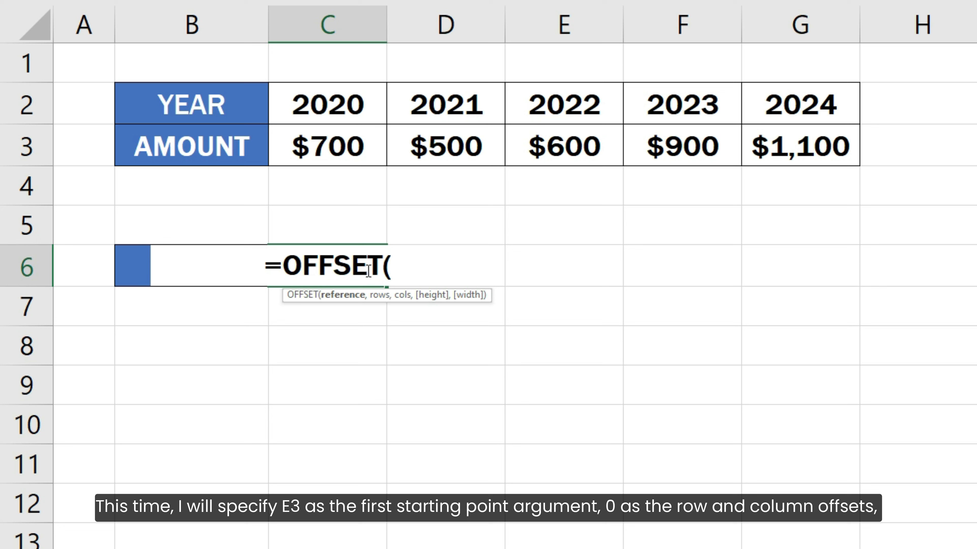
left_click(565, 140)
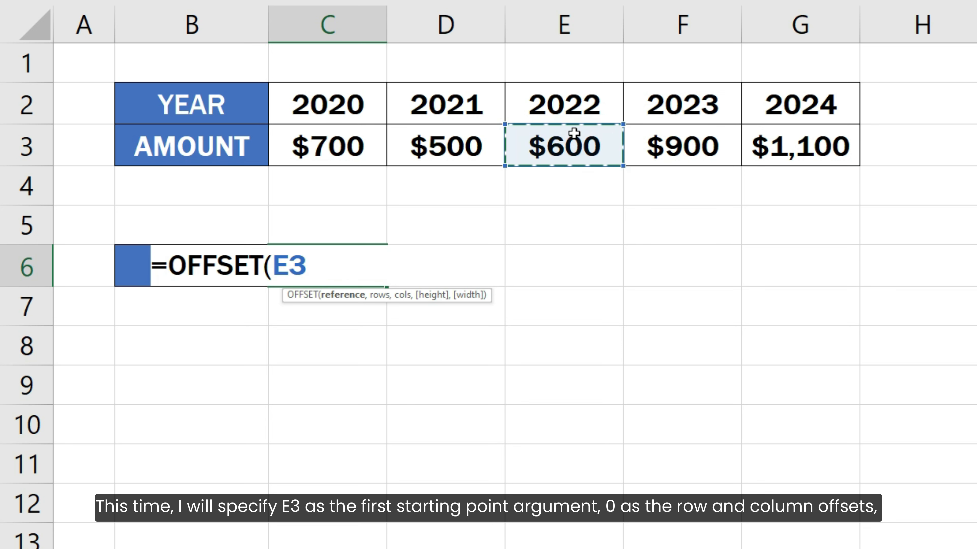
type(", 0, 0")
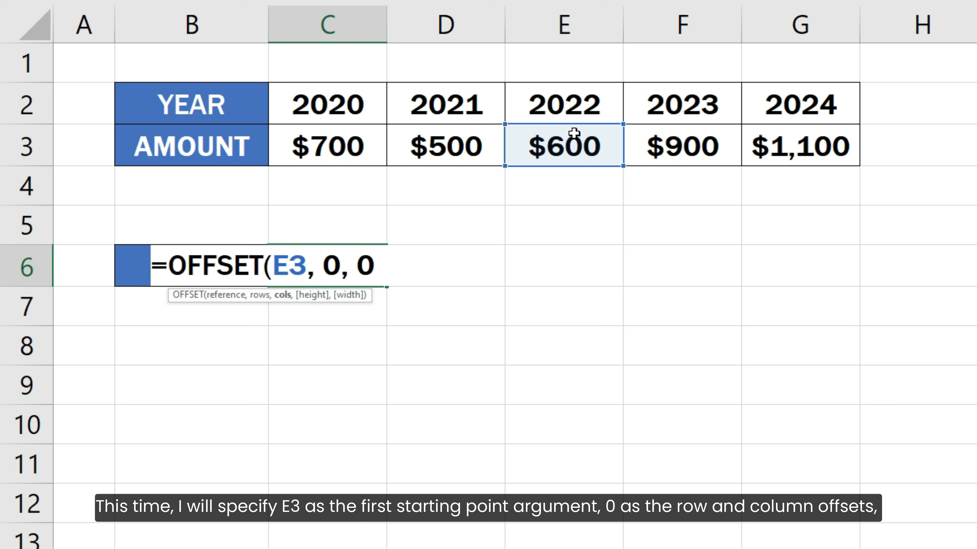
type(",")
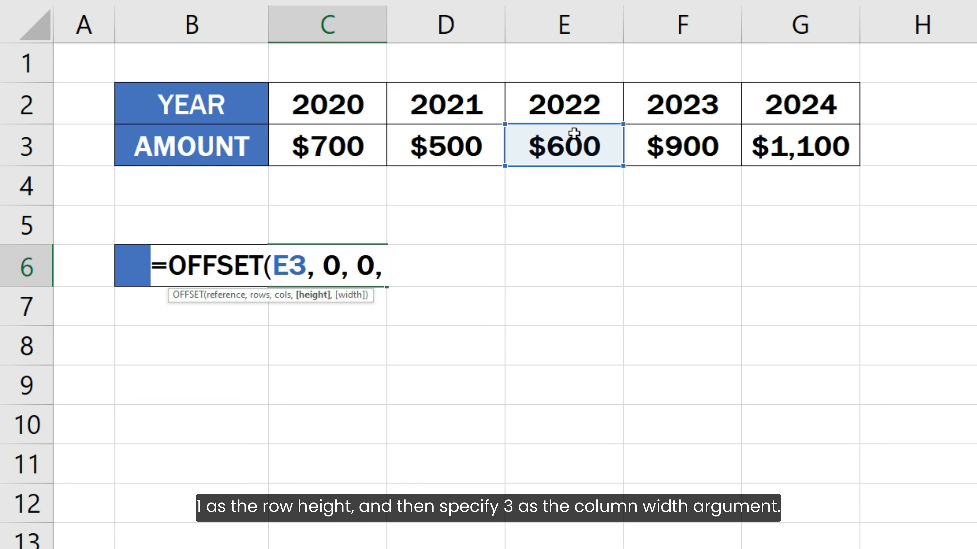
type(" 1,")
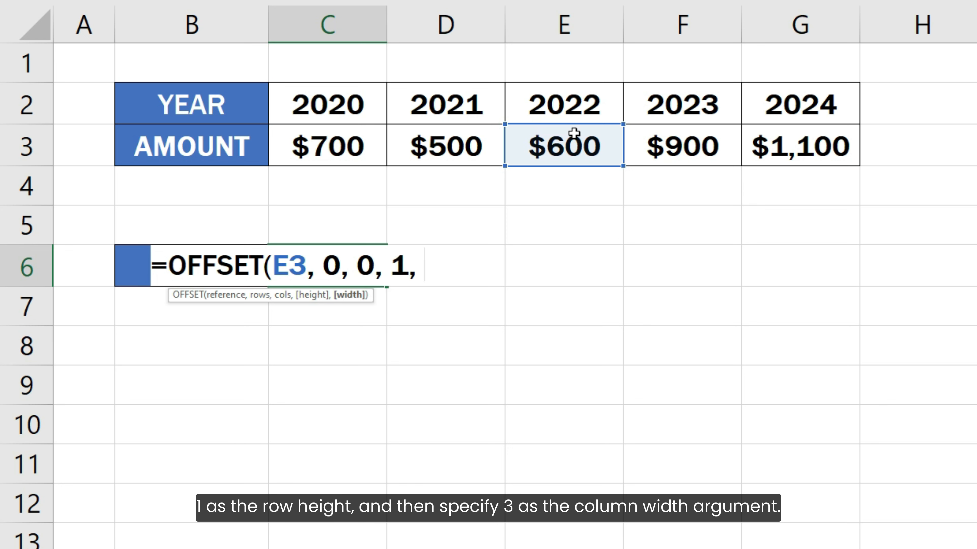
type(" 3)")
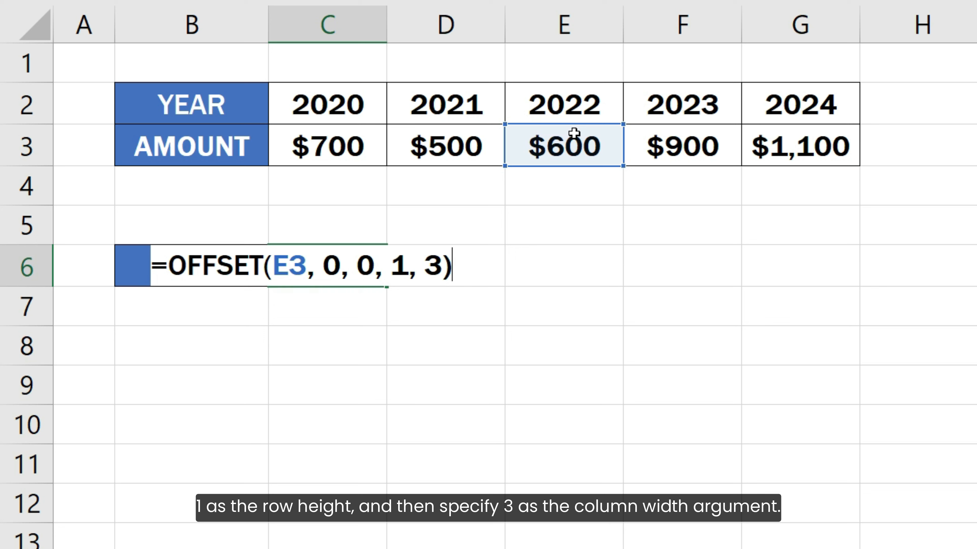
Evaluate the OFFSET part of the C6 formula in place to inspect its array, and restore the formula.
left_click(169, 265, "shift")
key("F9")
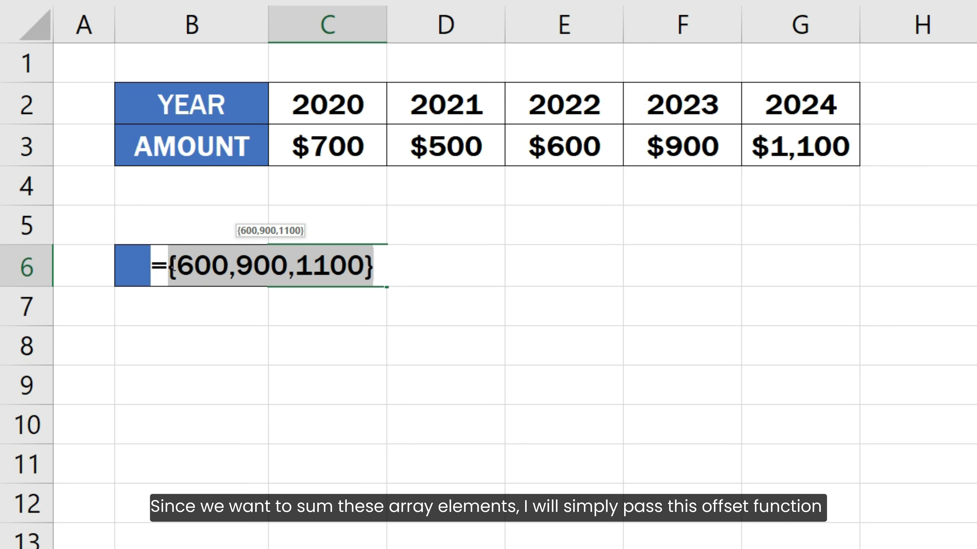
key("ctrl+z")
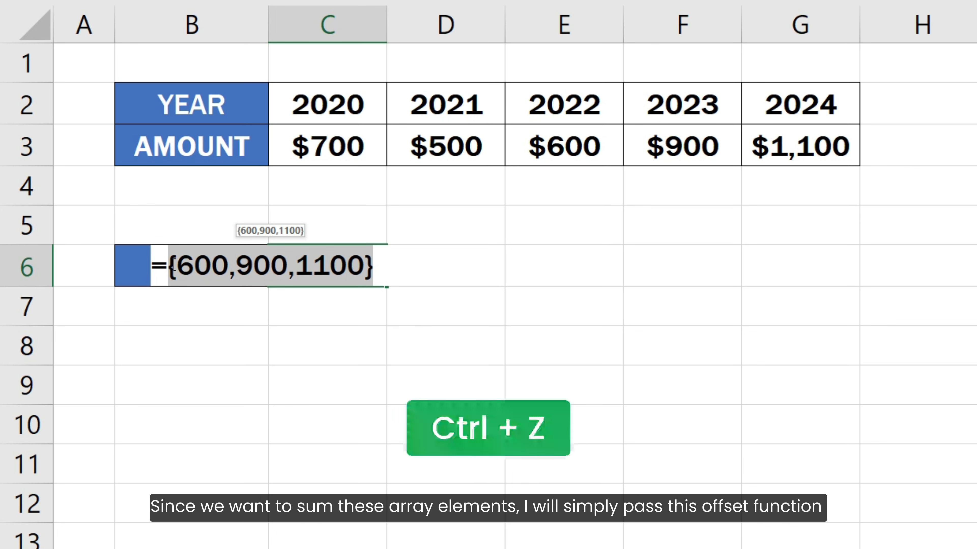
Wrap the OFFSET function in C6 inside SUM to make =SUM( OFFSET(E3, 0, 0, 1, 3) ) and complete the formula.
key("Left")
left_click(171, 264)
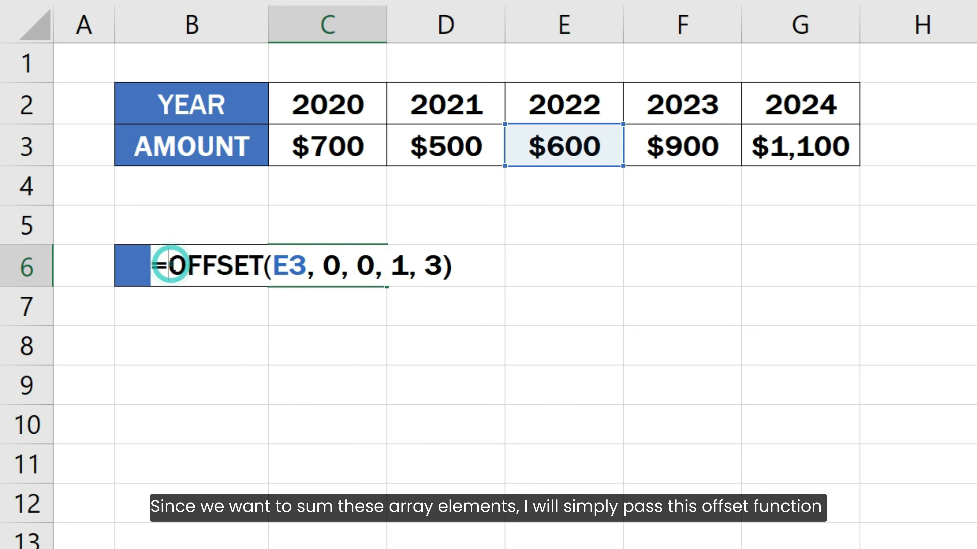
type("SUM")
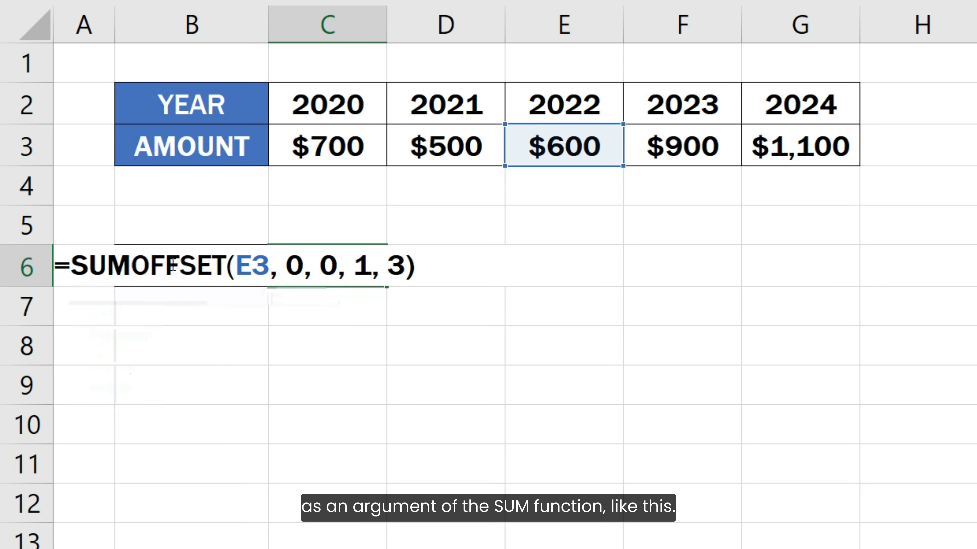
type("(")
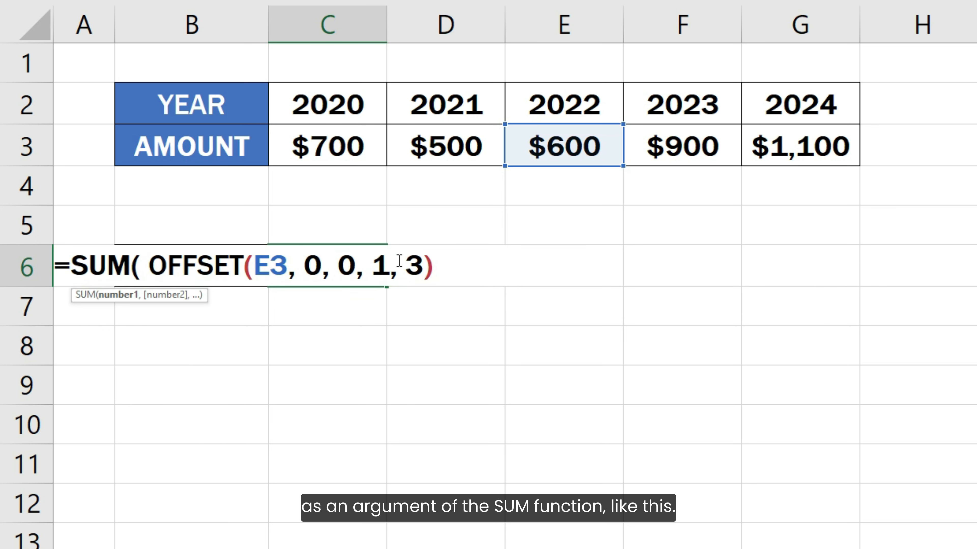
left_click(439, 264)
type(")")
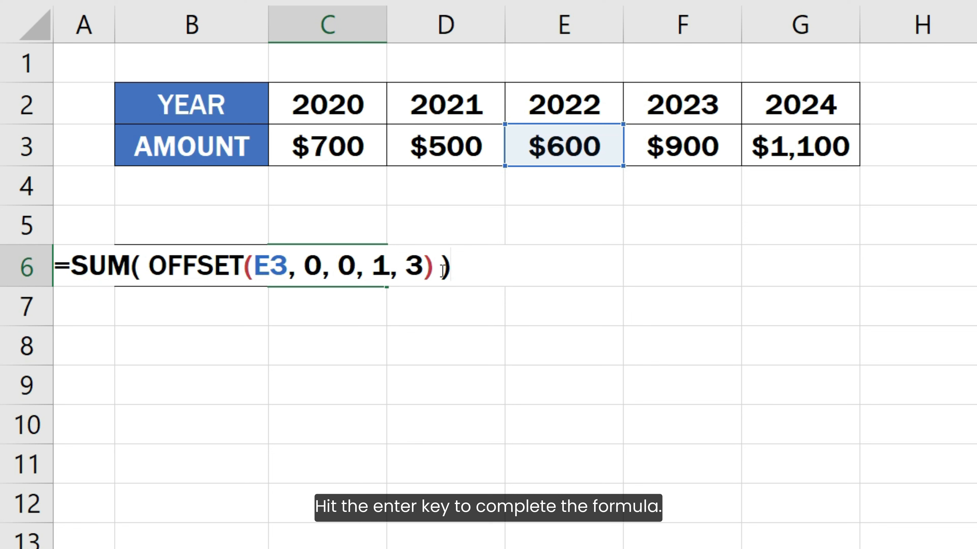
key("Return")
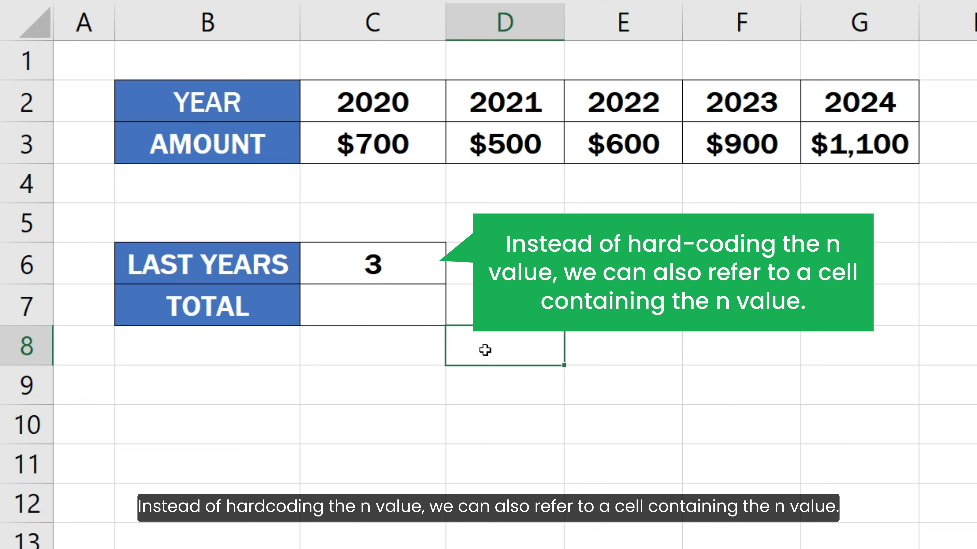
Start a SUM( OFFSET( formula in cell C7 beside TOTAL, with C3 as the reference and 0 as the row offset.
left_click(419, 308)
type("=")
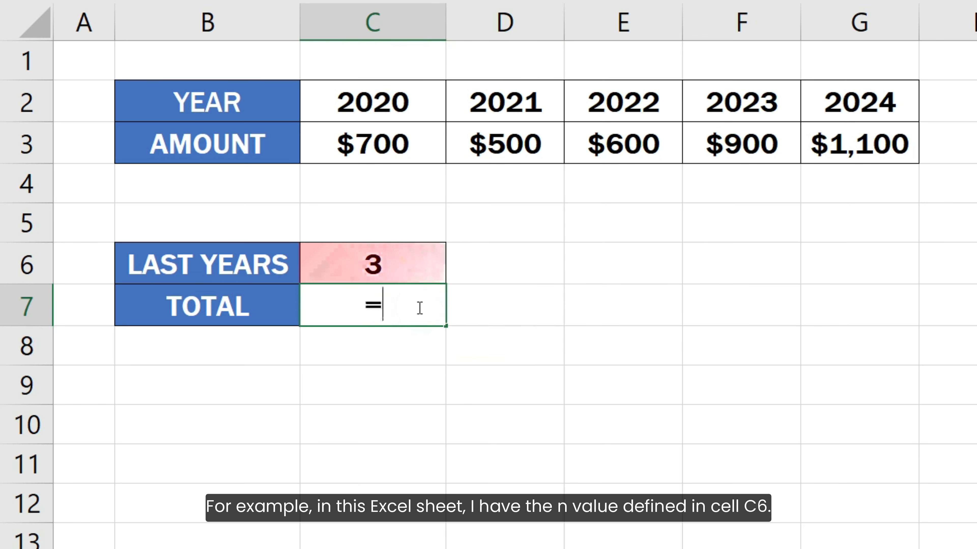
type("SUM")
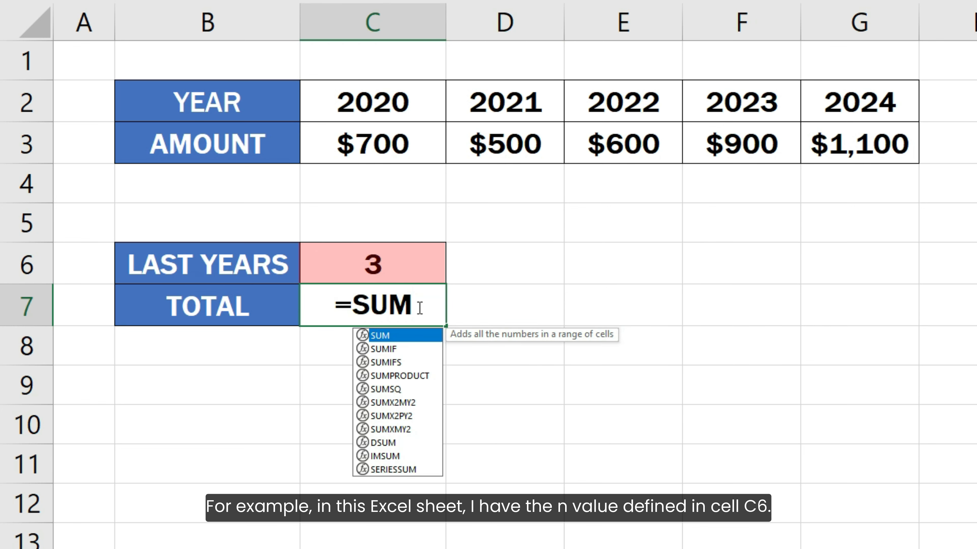
type("( OFFS")
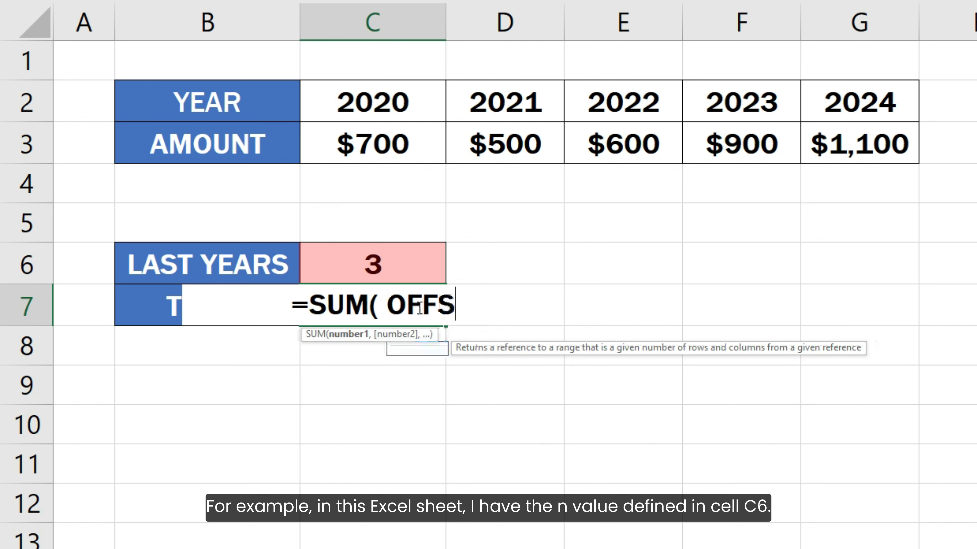
type("ET(")
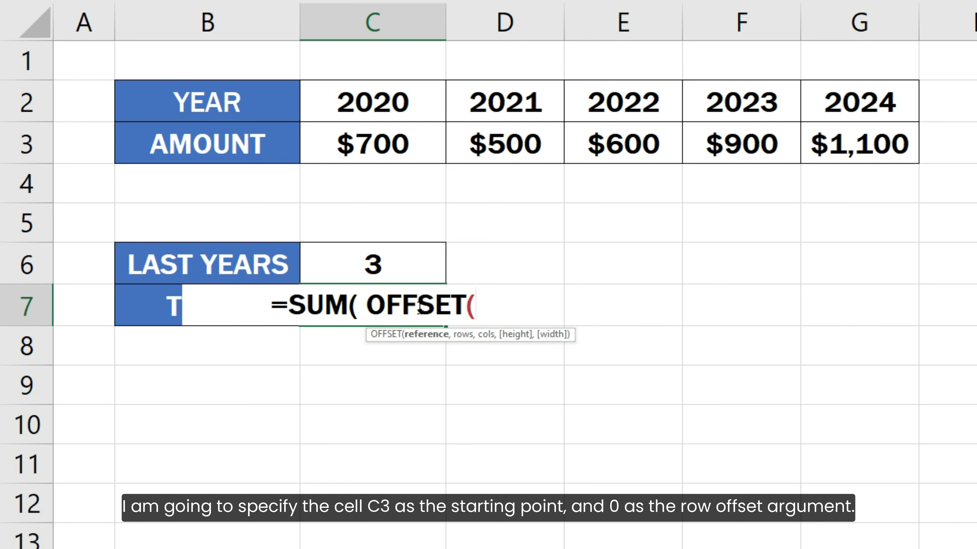
left_click(392, 150)
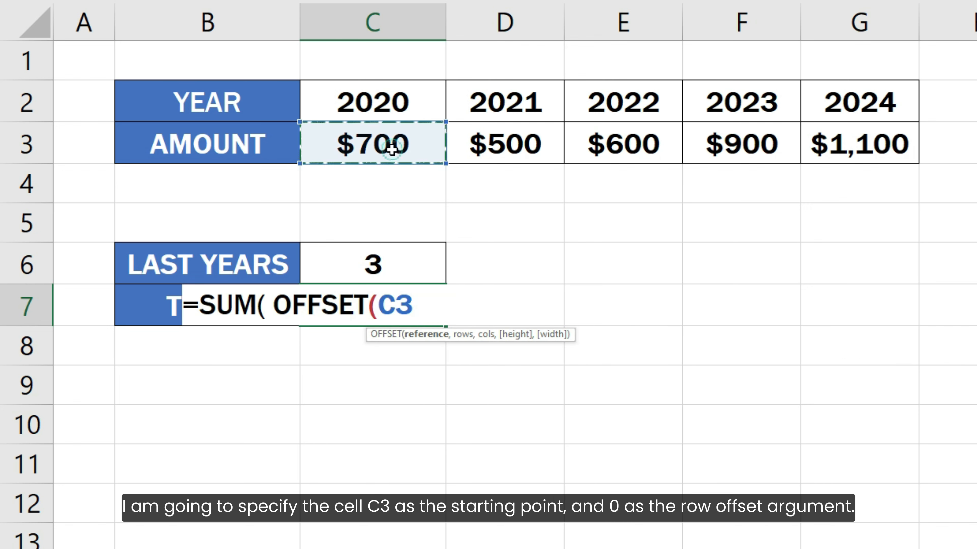
type(",")
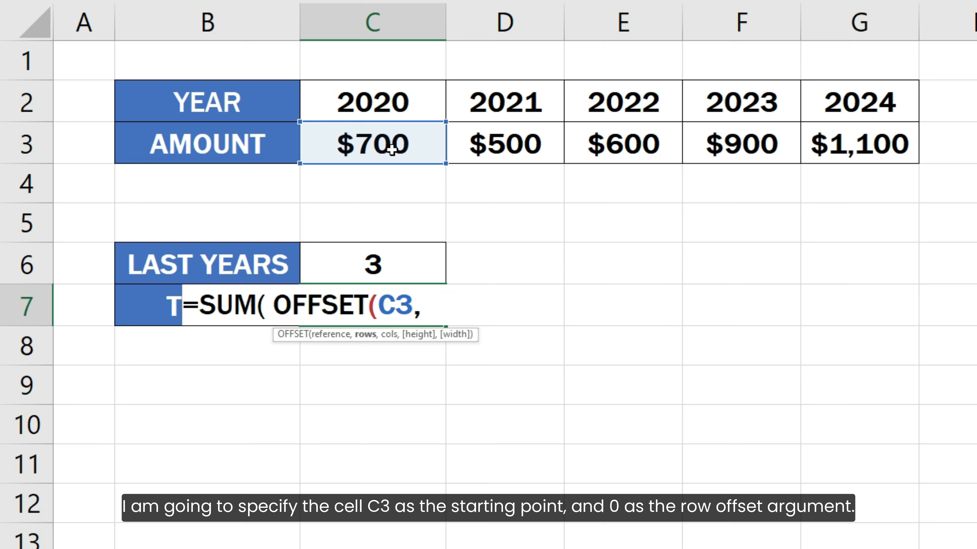
type(" 0, ")
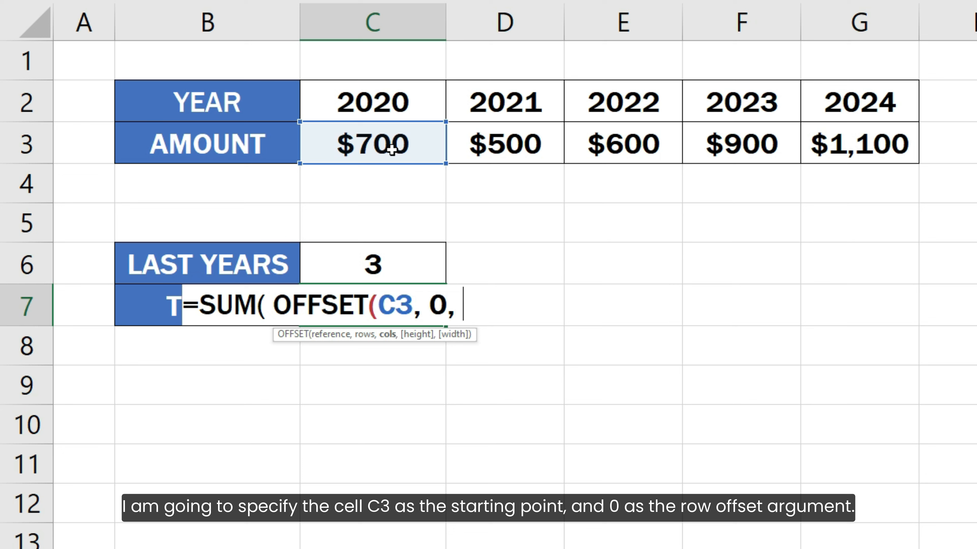
Add COUNT(3:3) - C6 as the column offset argument of the OFFSET function in C7.
type("COUNT")
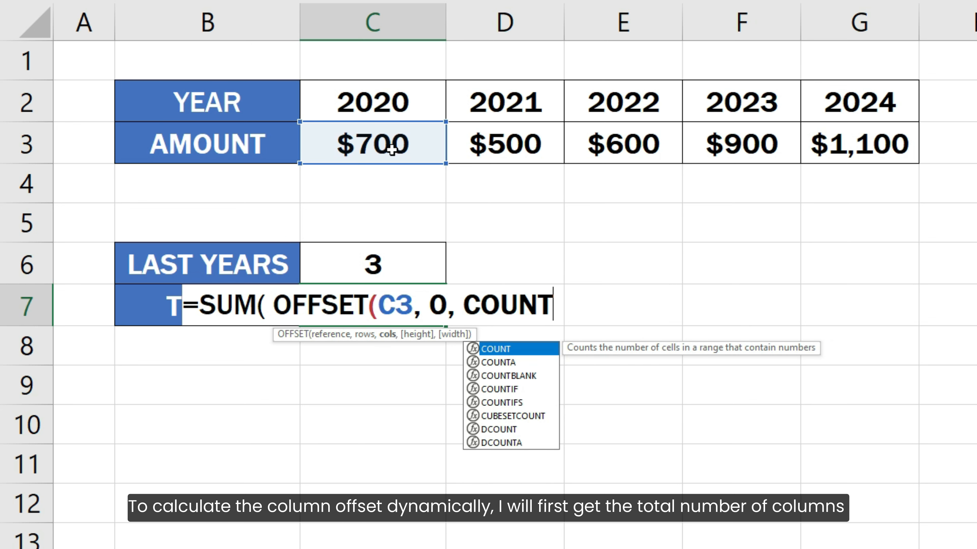
type("(")
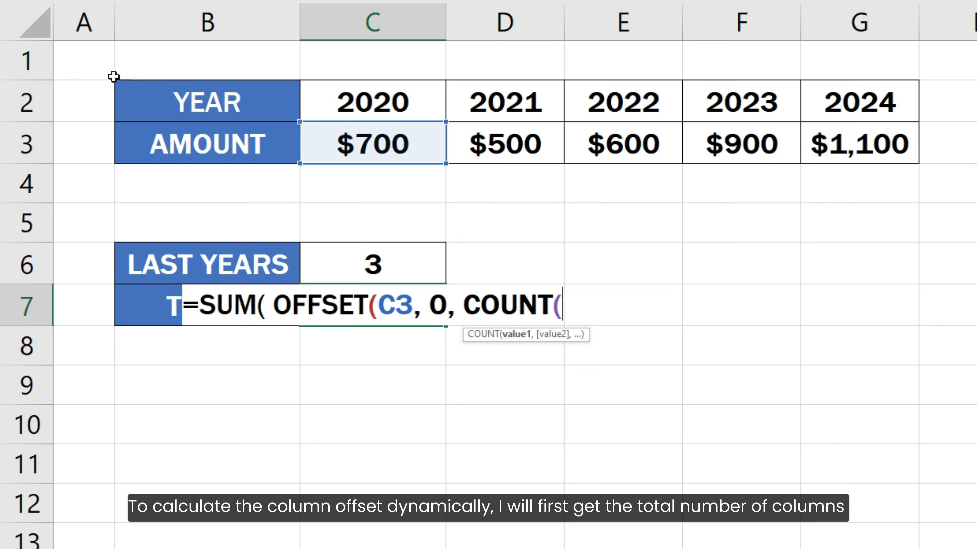
left_click(27, 139)
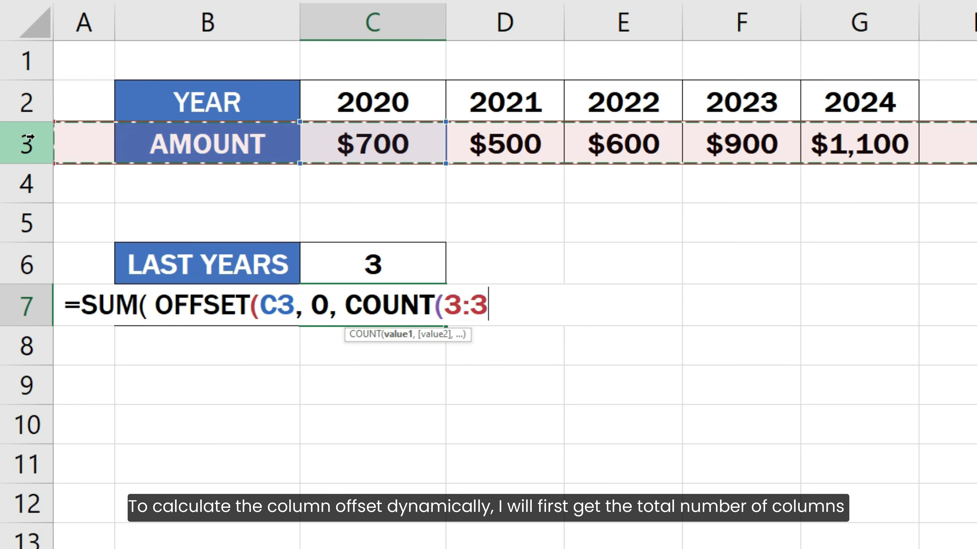
type(") -")
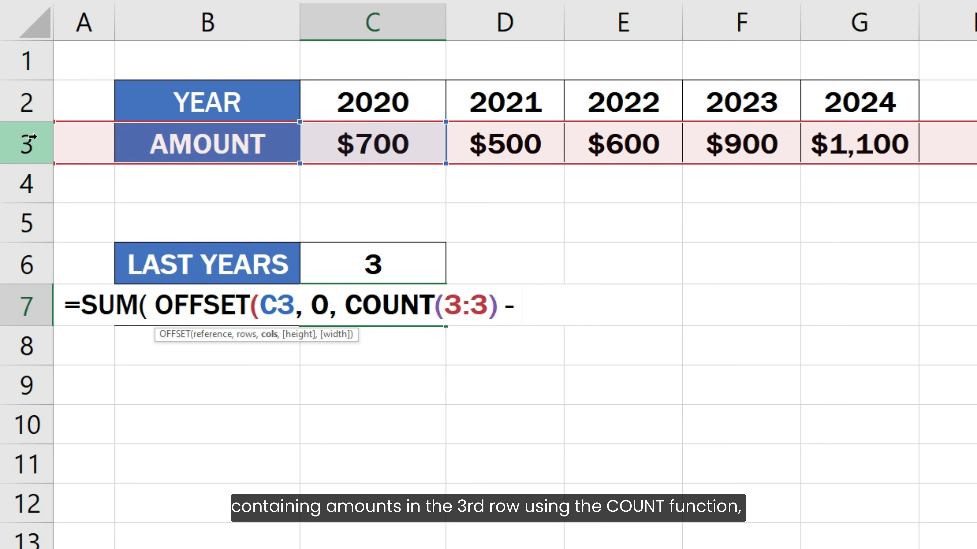
left_click(340, 266)
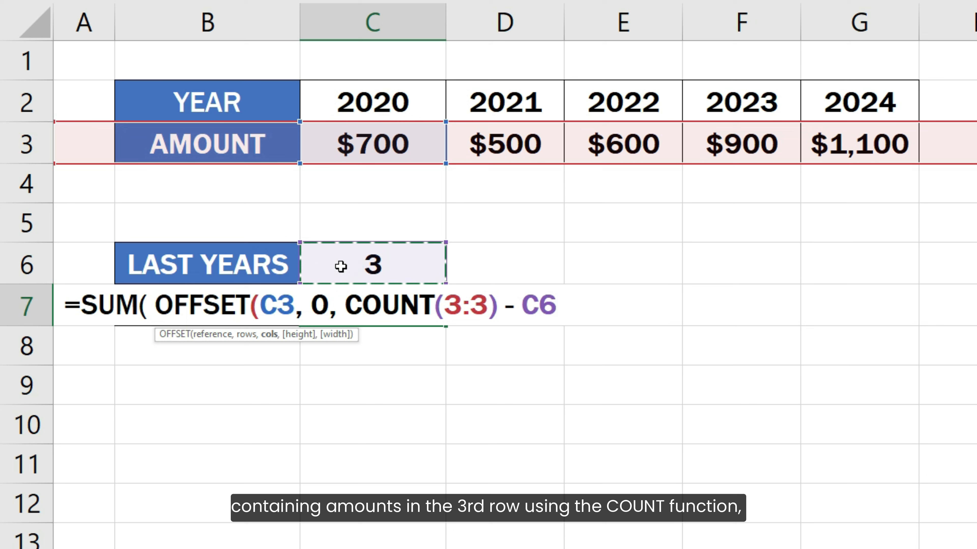
Give the OFFSET function in C7 a height of 1 and C6 as its width, closing both functions.
type(", 1,")
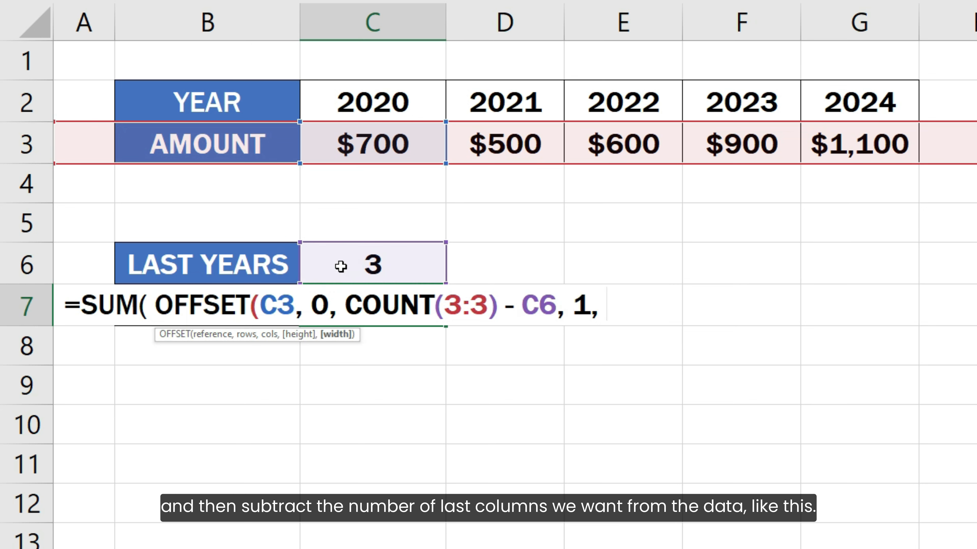
left_click(340, 267)
type(") ")
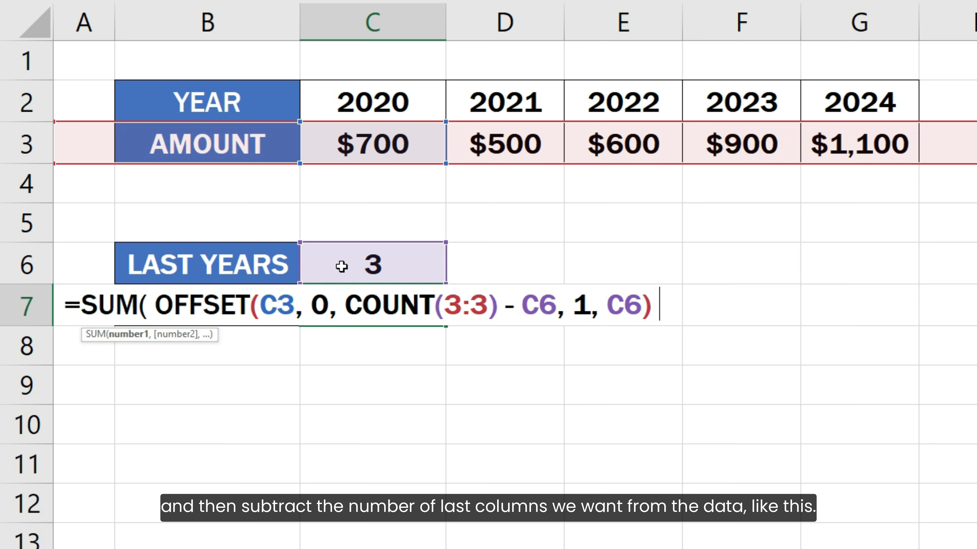
type(")")
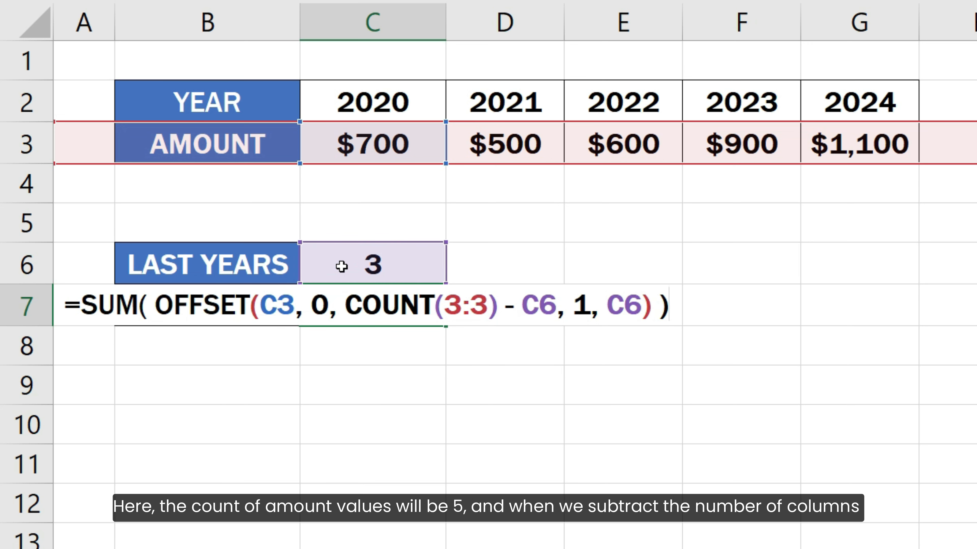
Evaluate the COUNT(3:3) part of the C7 formula in place, restore it, and complete the formula.
left_click_drag(344, 304, 498, 307)
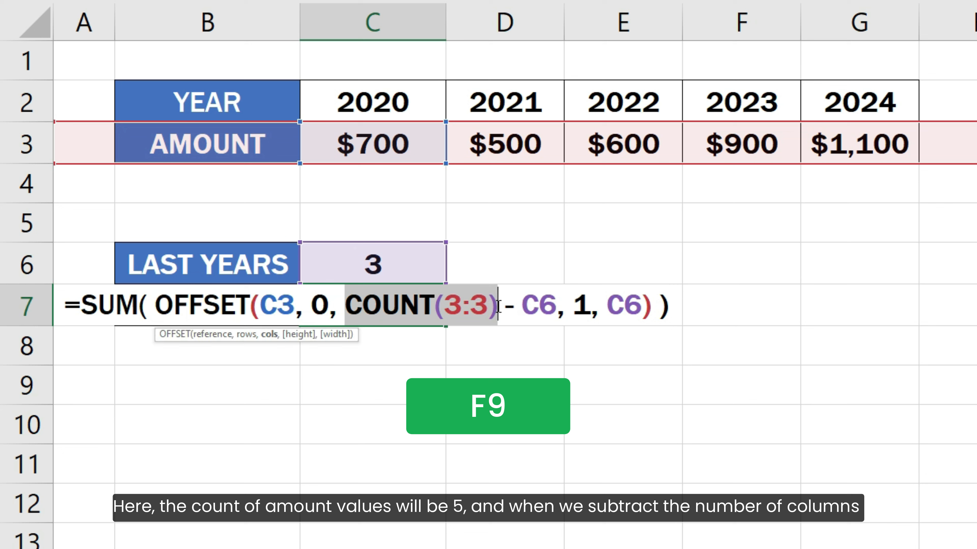
key("F9")
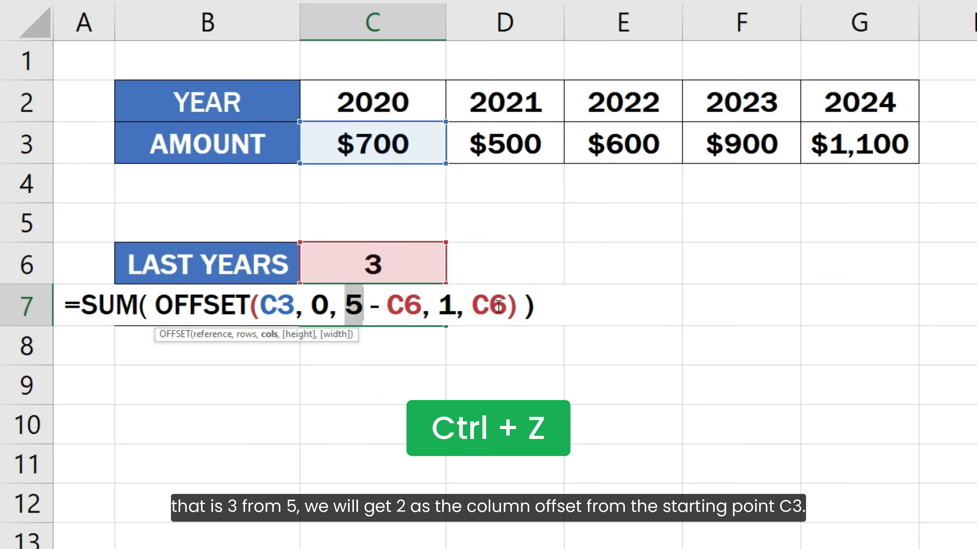
key("ctrl+z")
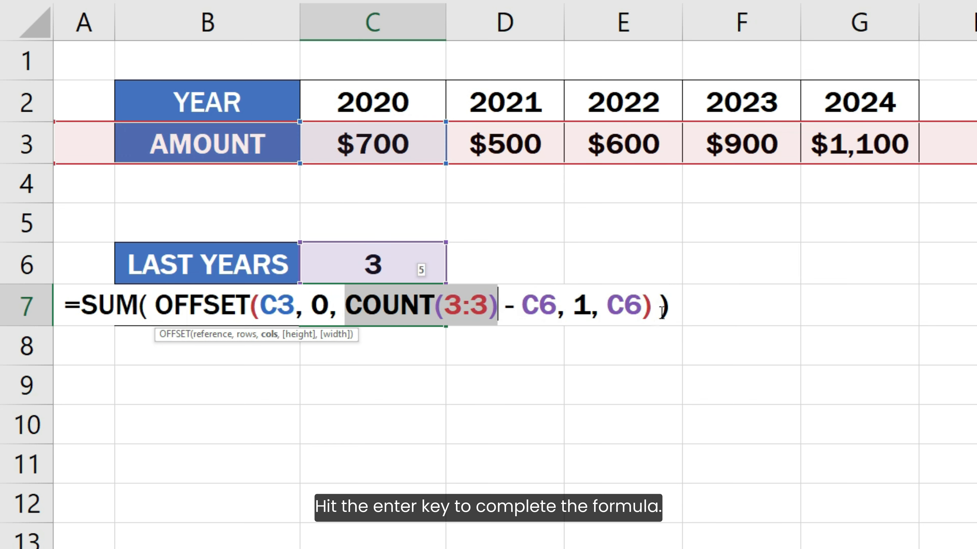
left_click(670, 308)
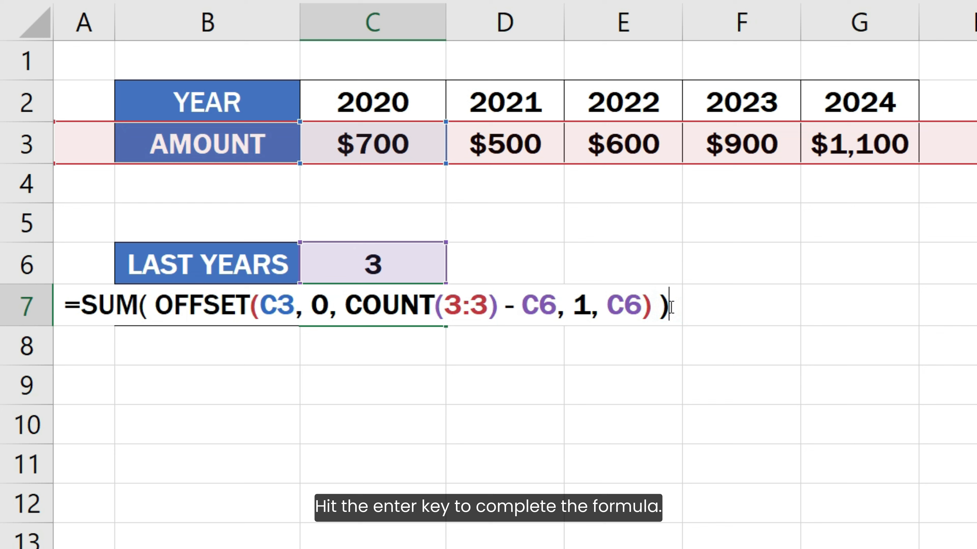
key("Return")
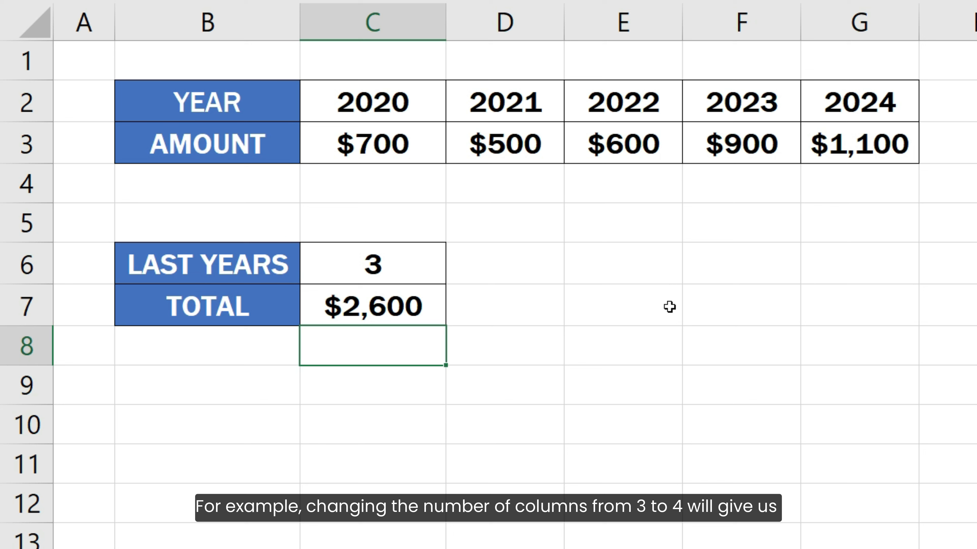
Set the LAST YEARS value in cell C6 to 4.
left_click(425, 264)
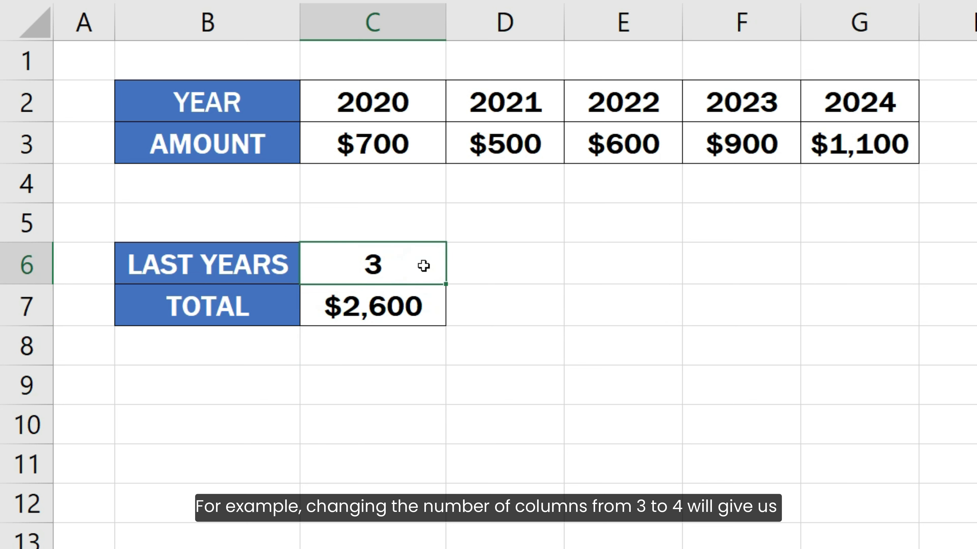
double_click(425, 266)
key("BackSpace")
type("4")
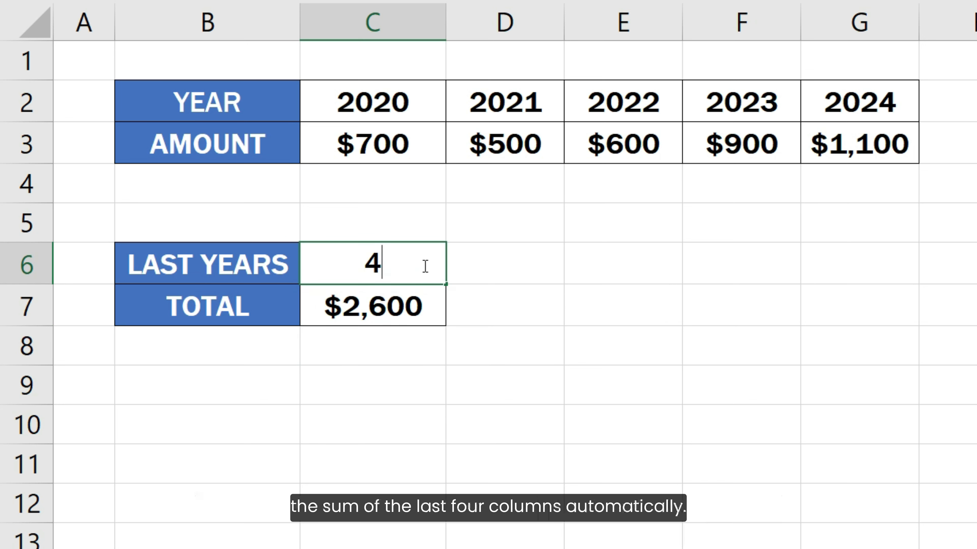
key("Return")
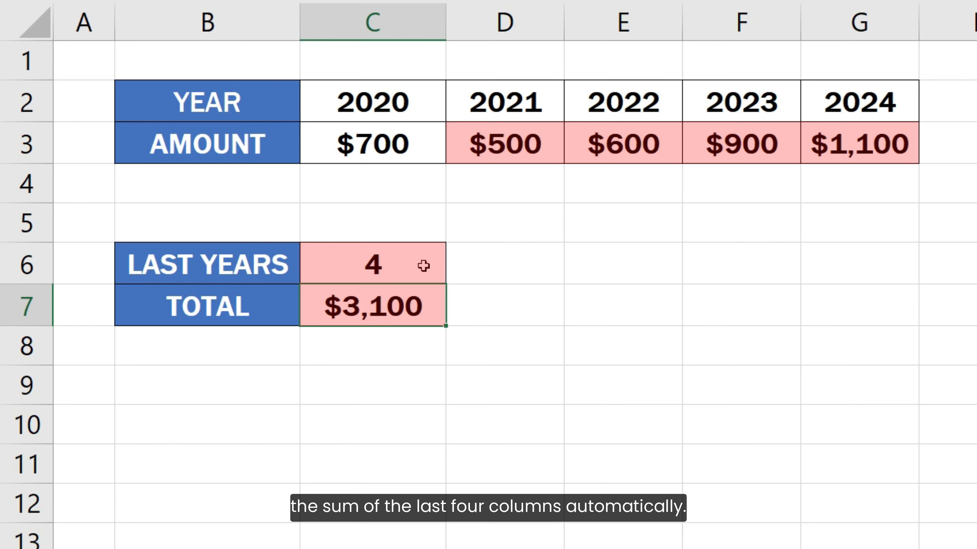